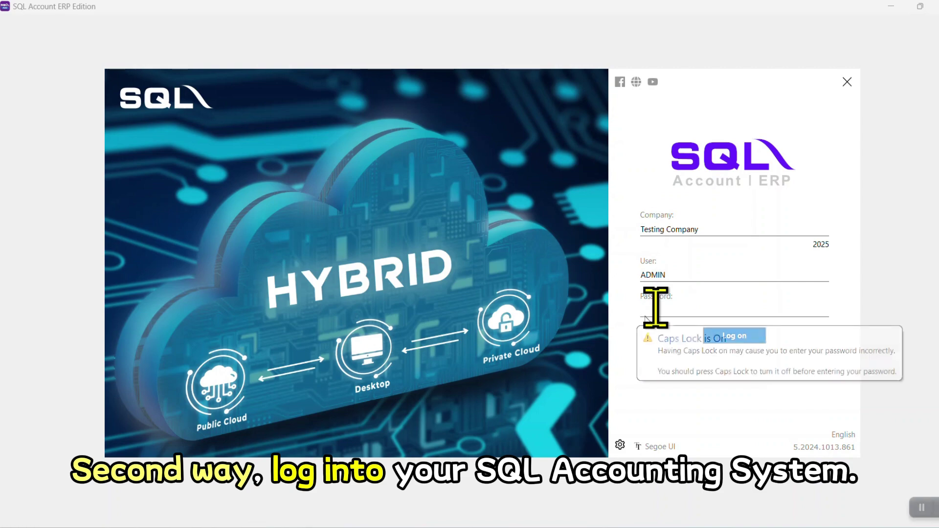
pyautogui.write('AD')
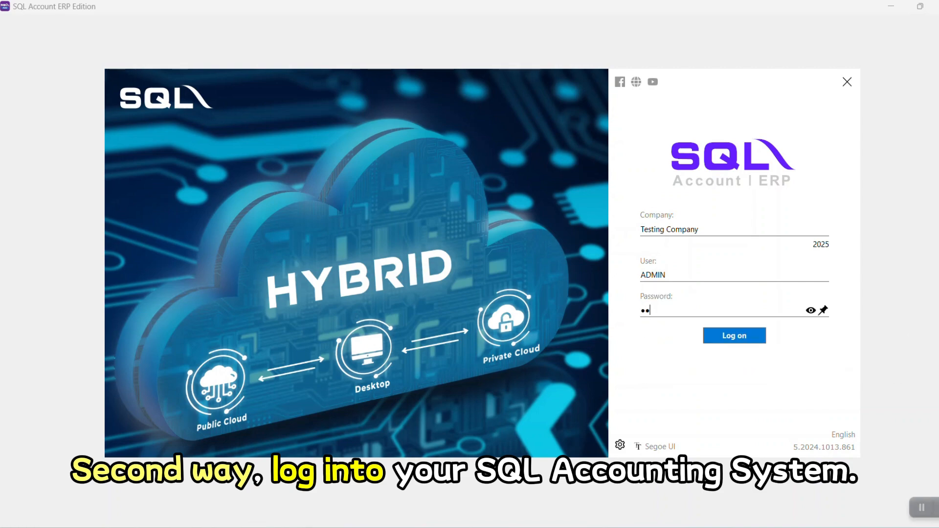
# Log in to Testing Company and check Help > About shows version 5.2024.1013.861.
pyautogui.press('Return')
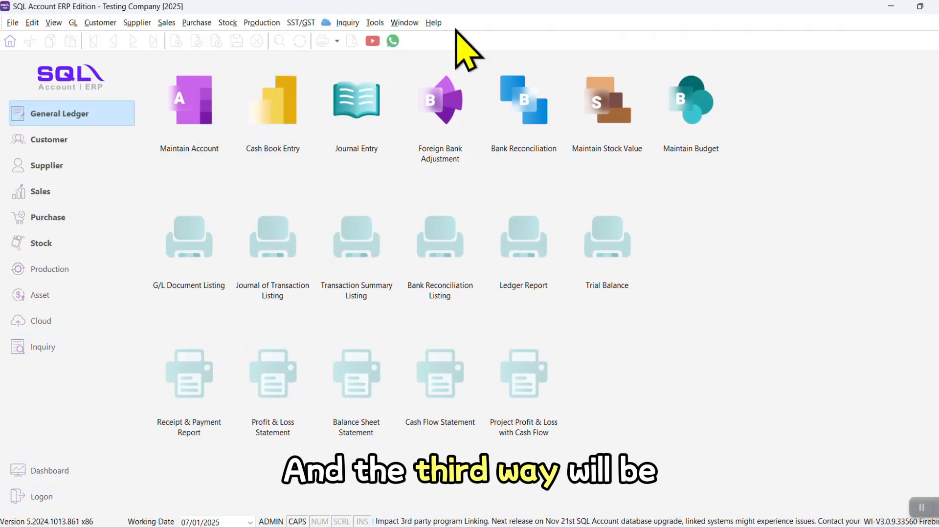
pyautogui.click(440, 24)
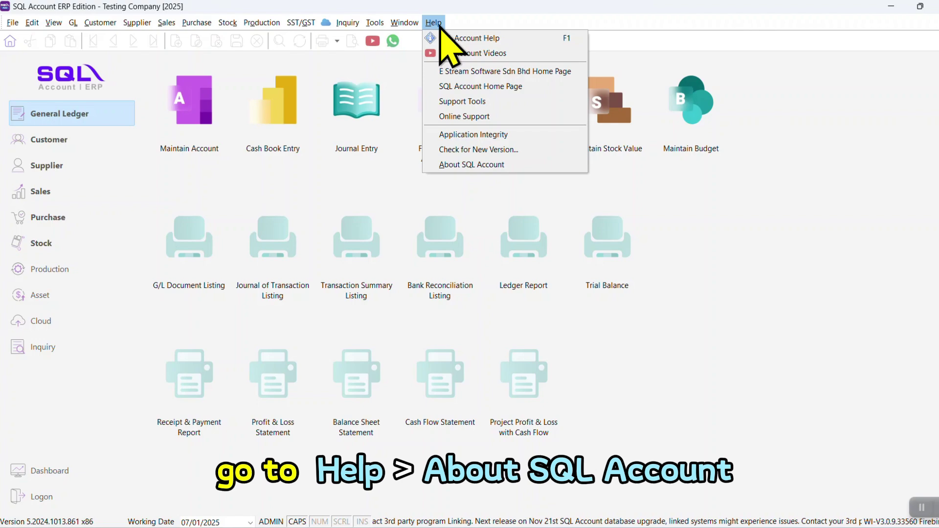
pyautogui.click(447, 166)
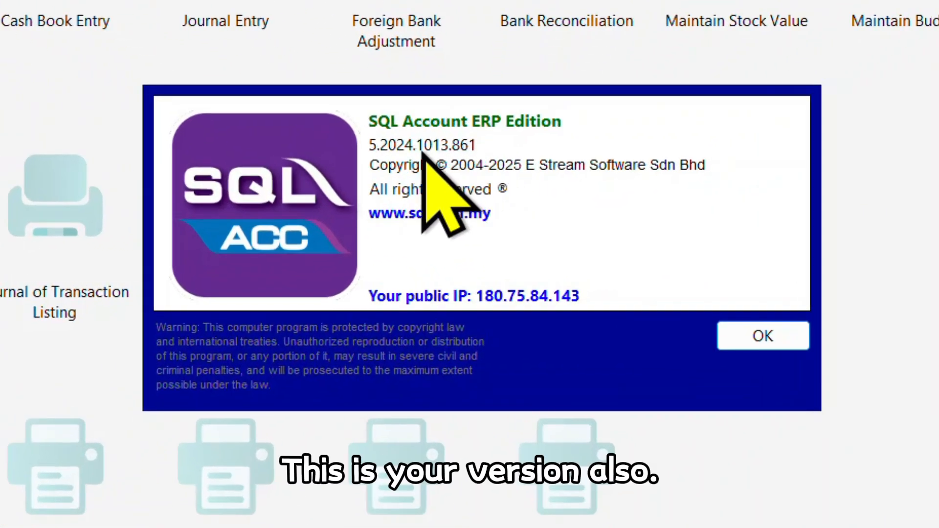
pyautogui.click(763, 335)
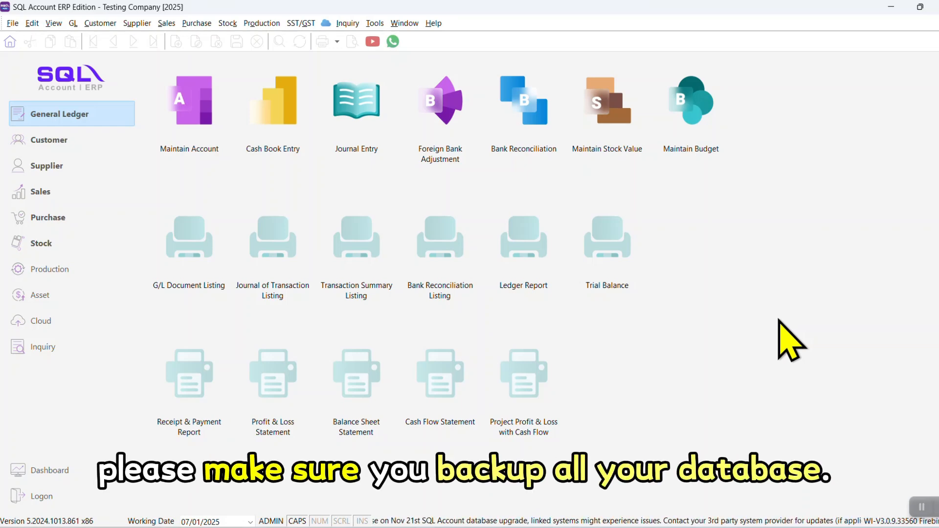
# Back up the Testing Company database to C:\SQL BACKUP via File > Backup Database, then head to log off.
pyautogui.click(13, 23)
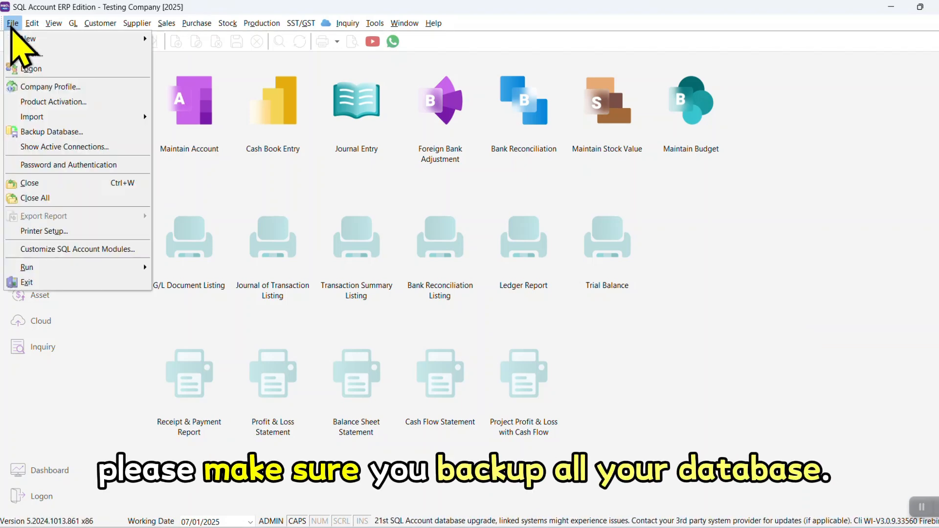
pyautogui.click(46, 131)
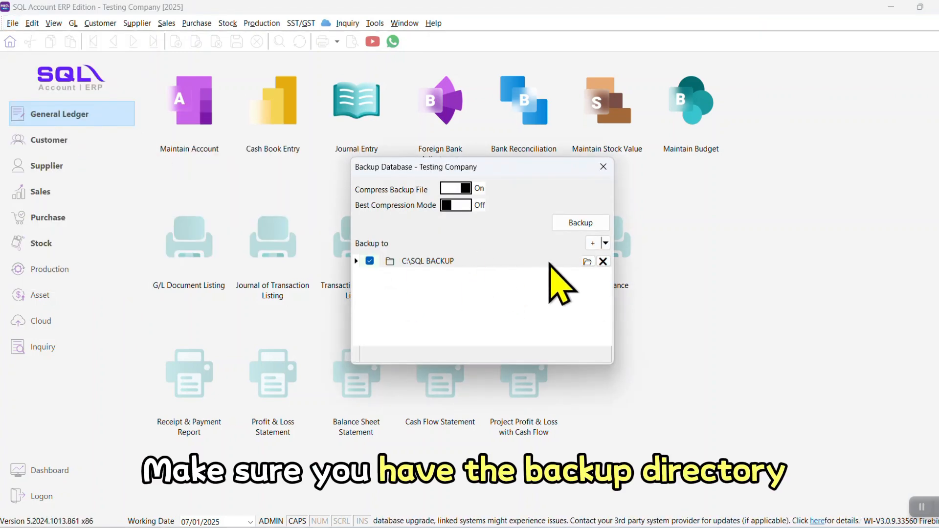
pyautogui.click(591, 223)
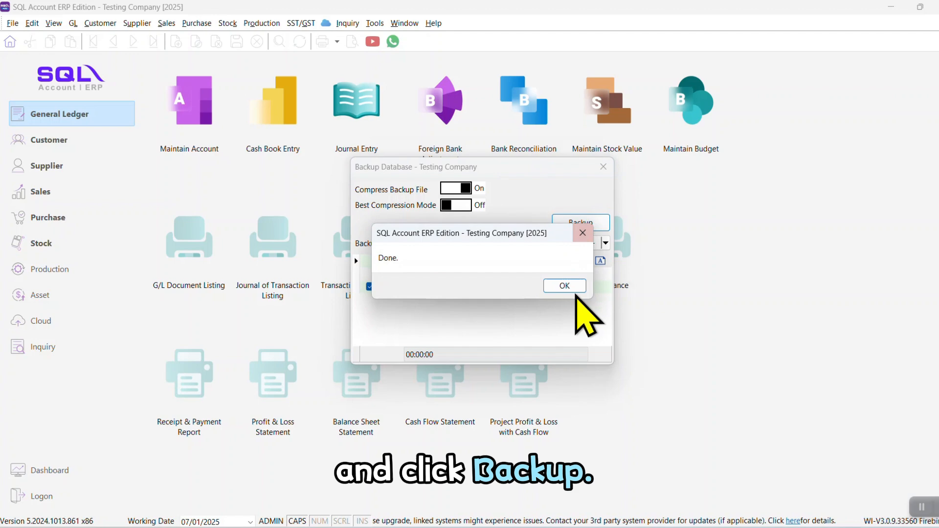
pyautogui.click(564, 286)
pyautogui.click(603, 167)
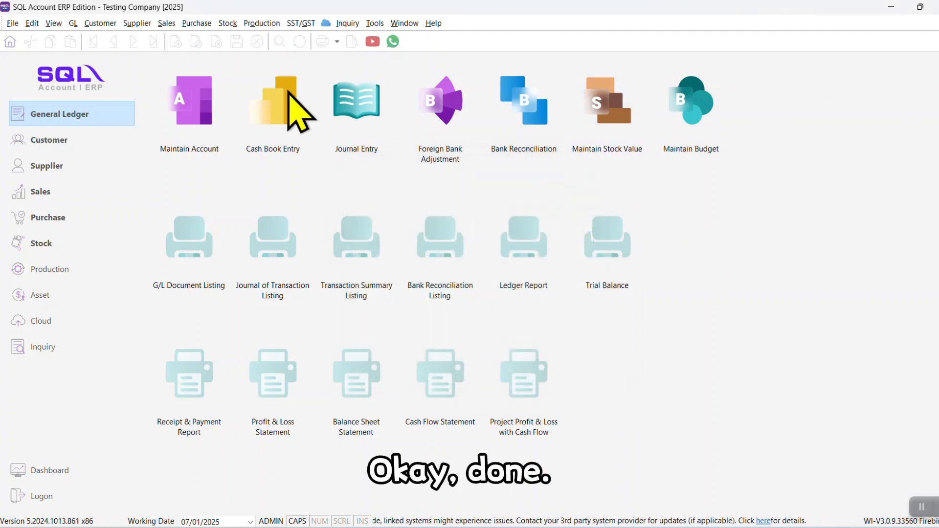
pyautogui.click(12, 22)
# Log off to the login dialog and list the other companies in the Company dropdown.
pyautogui.click(31, 68)
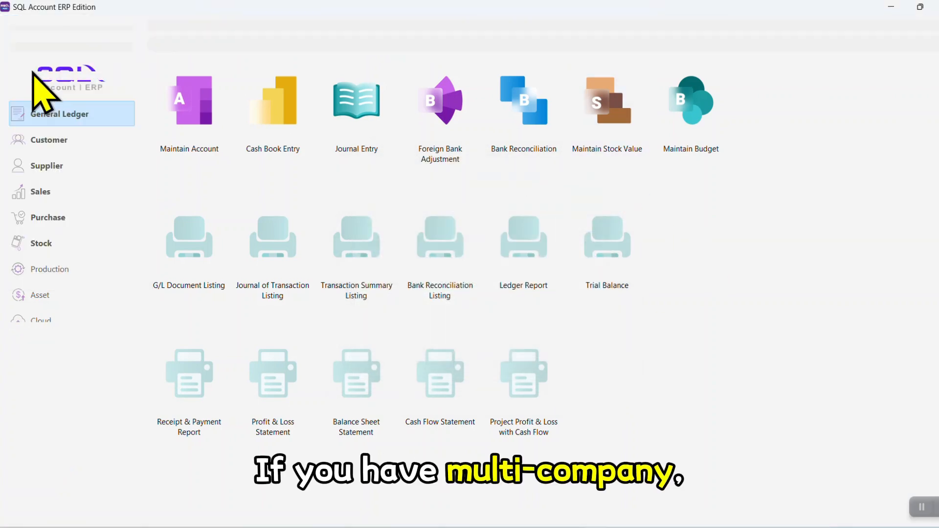
pyautogui.click(823, 229)
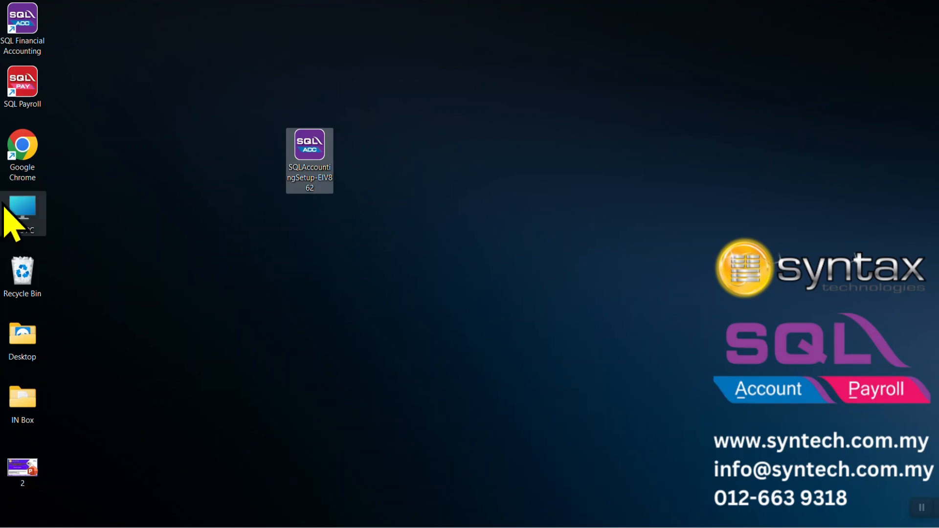
# Browse to C:\eStream\SQLAccounting\bin and select the unins000 uninstaller application.
pyautogui.doubleClick(22, 214)
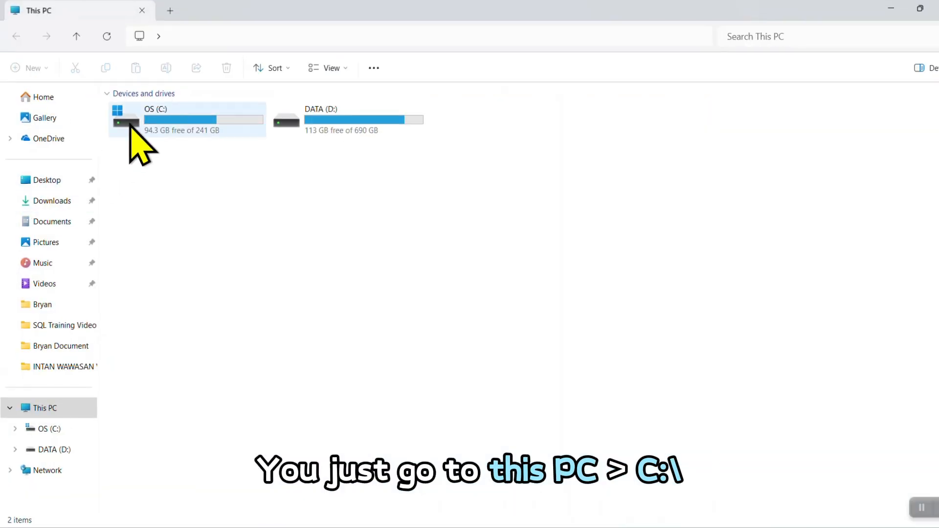
pyautogui.doubleClick(145, 136)
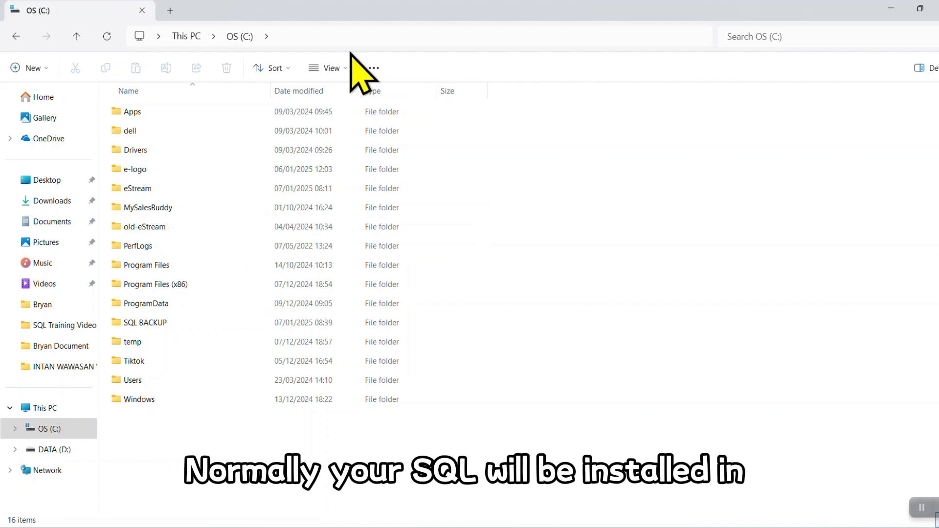
pyautogui.doubleClick(136, 190)
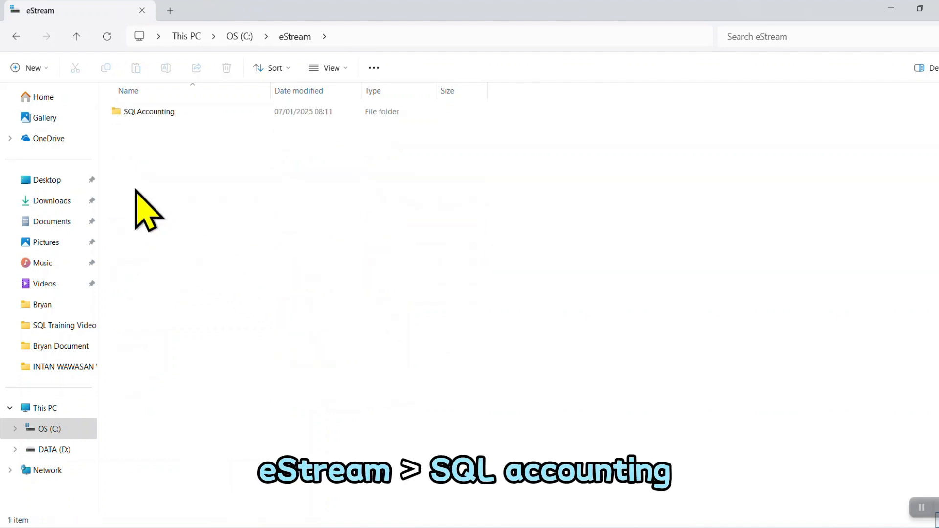
pyautogui.doubleClick(145, 117)
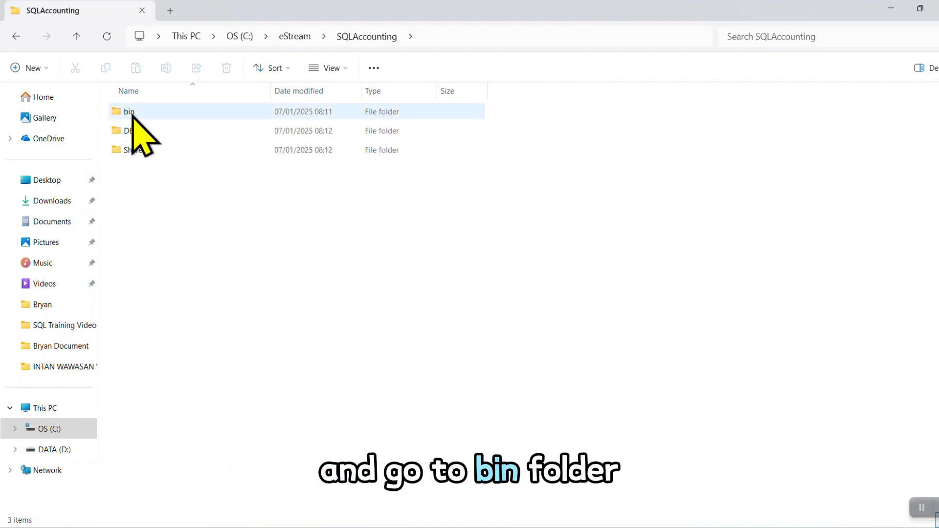
pyautogui.doubleClick(129, 112)
pyautogui.click(182, 247)
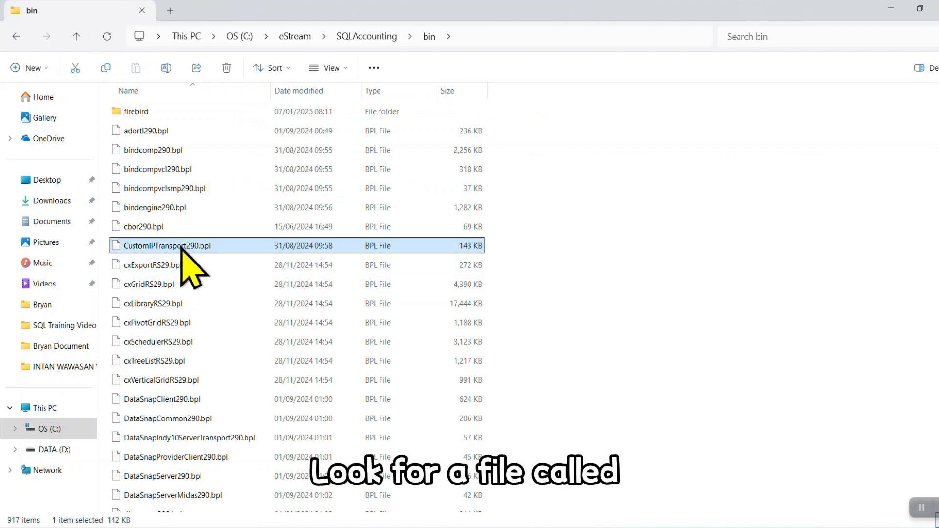
pyautogui.write('unins')
pyautogui.click(168, 160)
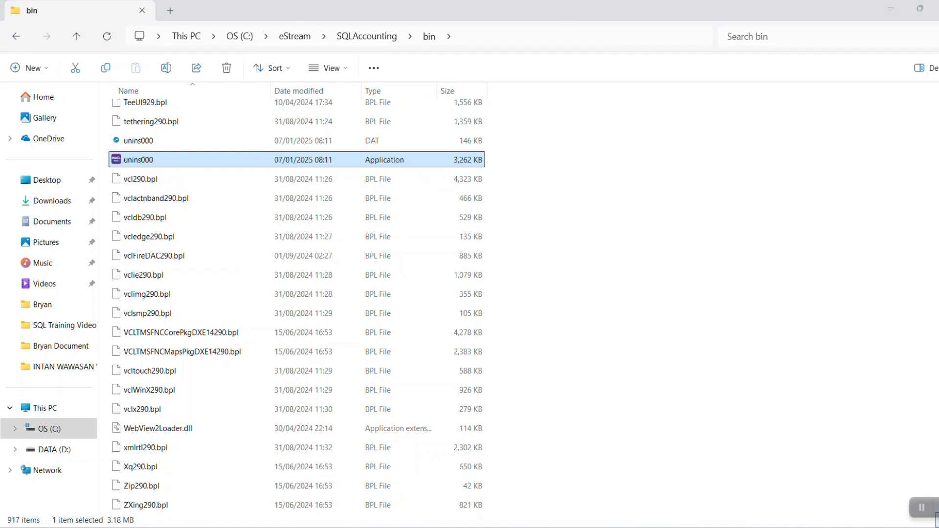
# Run unins000 and confirm removing the old SQL Account version.
pyautogui.doubleClick(168, 159)
pyautogui.click(529, 317)
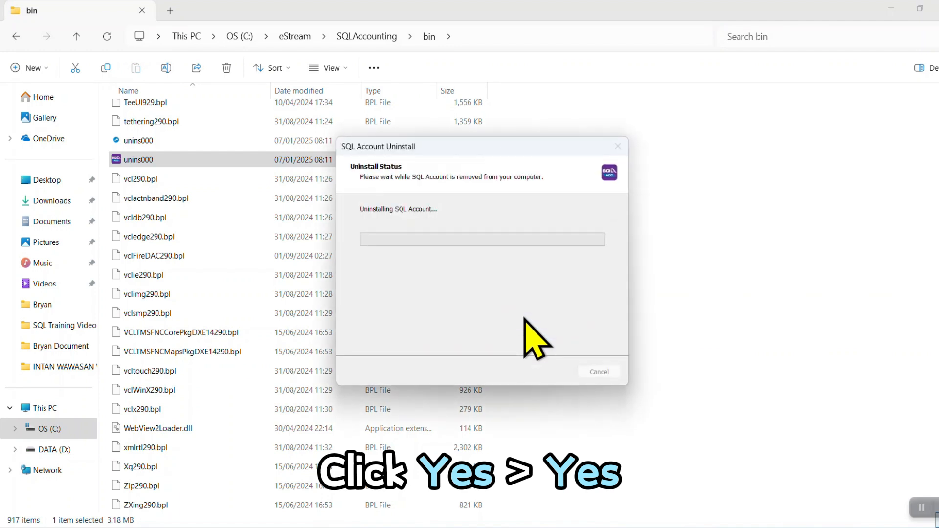
pyautogui.click(561, 318)
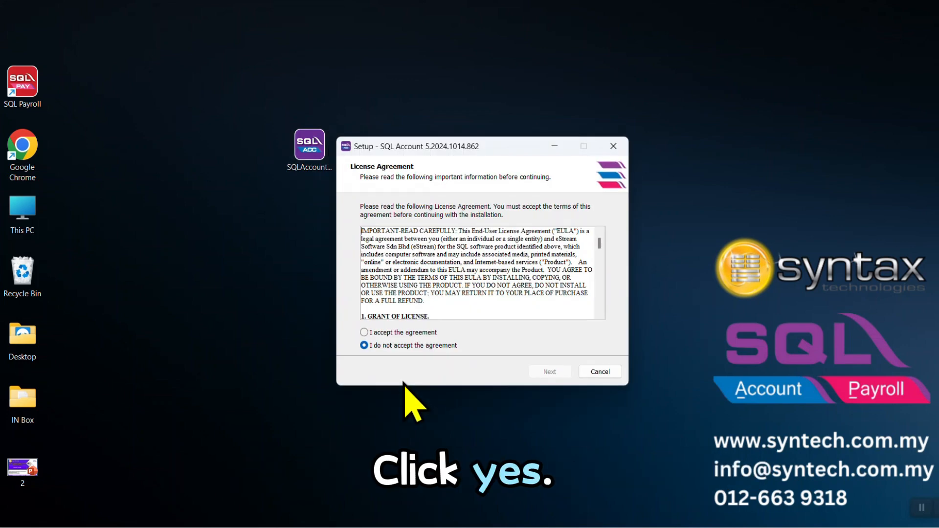
# Accept the licence and install 5.2024.1014.862 into the existing C:\eStream\SQLAccounting folder with default Share and DB folders.
pyautogui.click(389, 332)
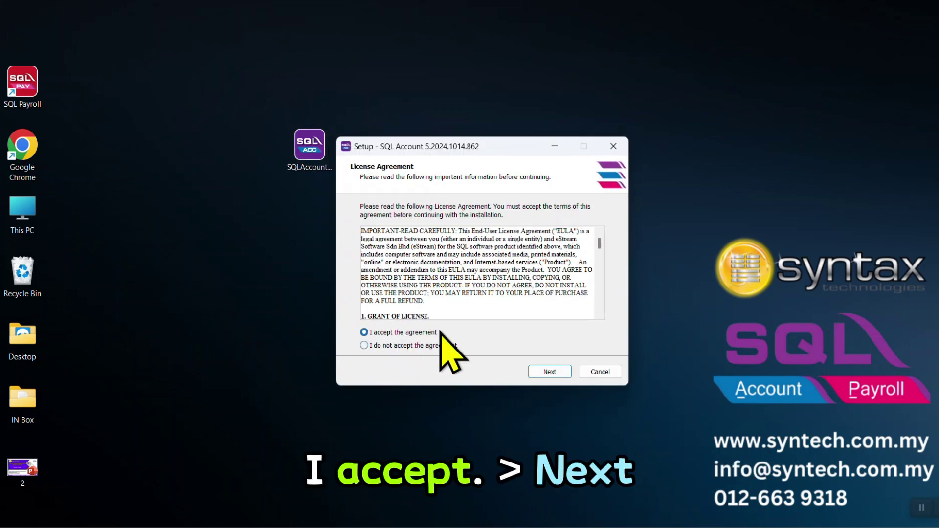
pyautogui.click(540, 373)
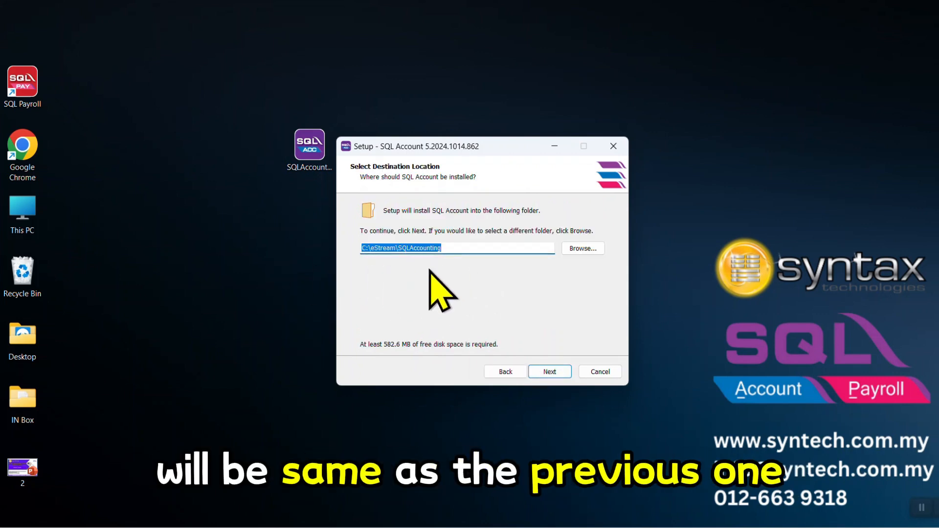
pyautogui.click(544, 373)
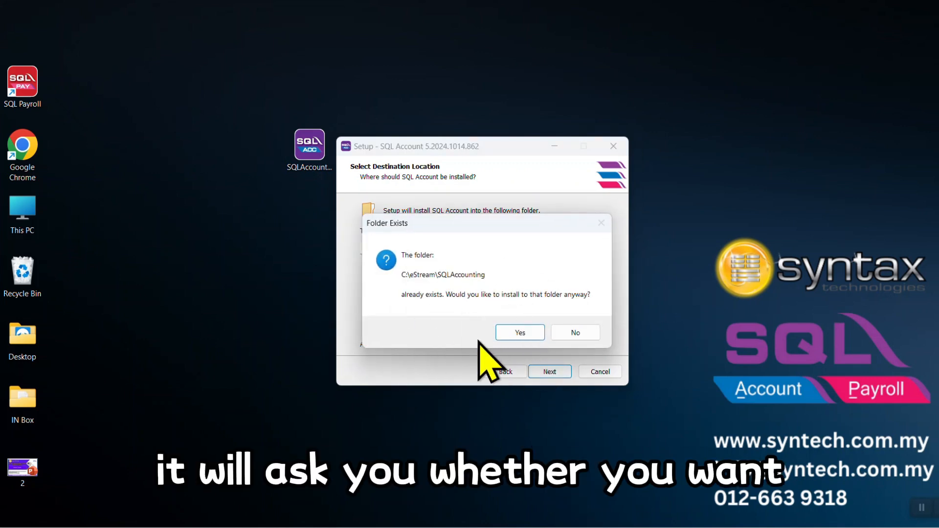
pyautogui.click(516, 335)
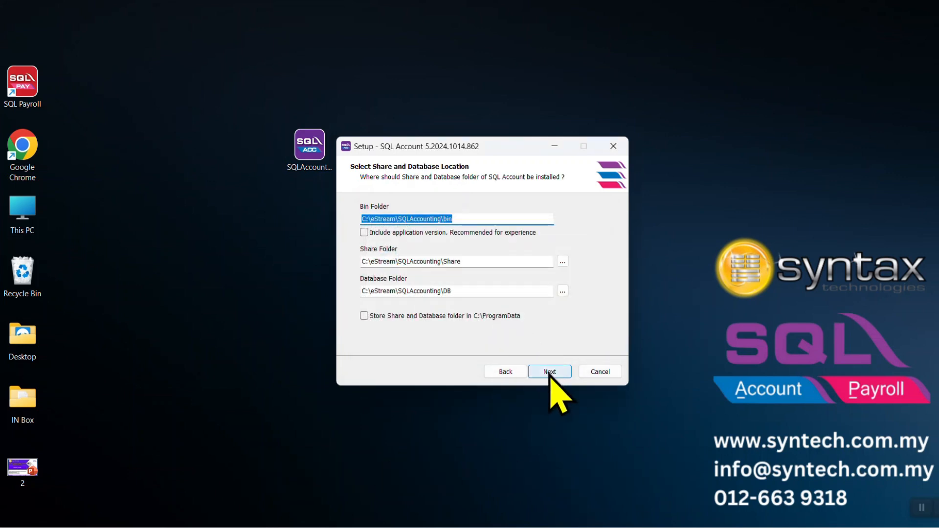
pyautogui.click(549, 371)
pyautogui.click(550, 372)
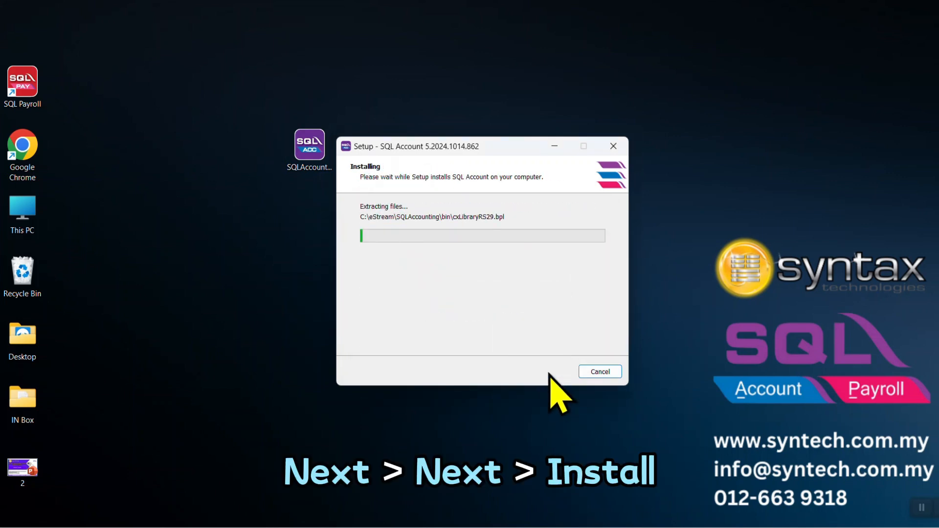